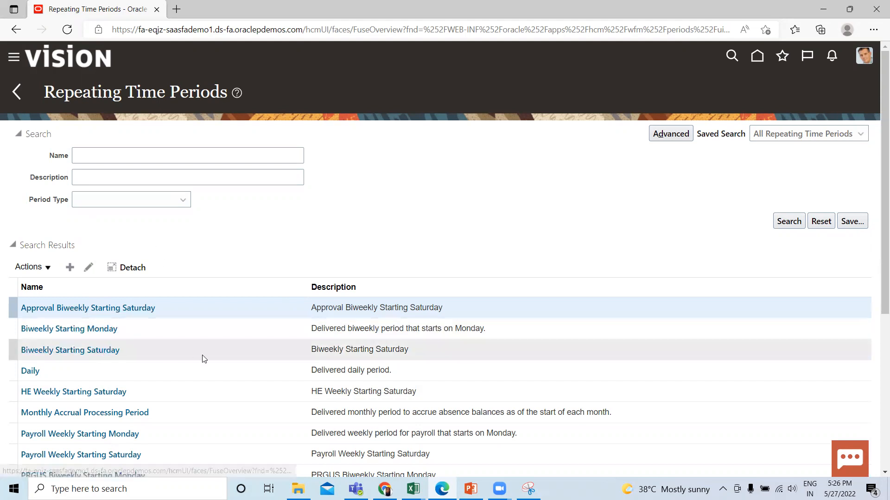
# Start a new repeating time period named "BISP Weekly Period" with the description "Repeating Time Period"
pyautogui.click(69, 269)
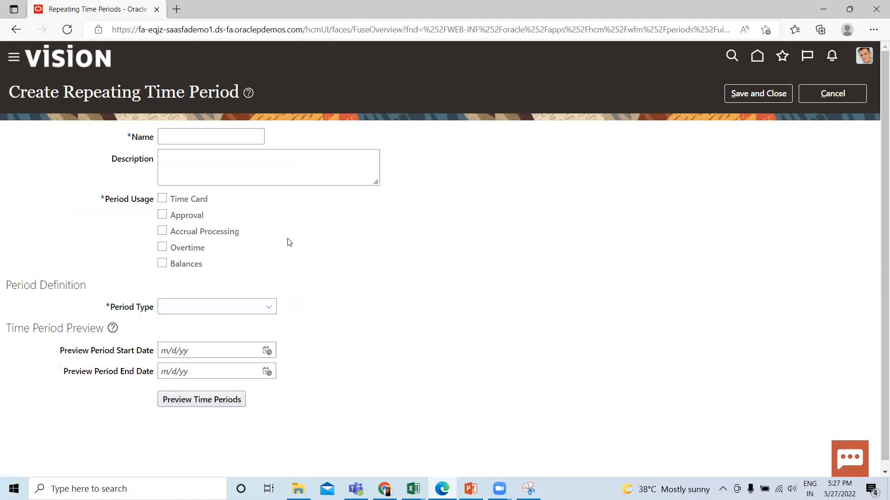
pyautogui.click(229, 135)
pyautogui.write('b')
pyautogui.press('BackSpace')
pyautogui.write('BISP')
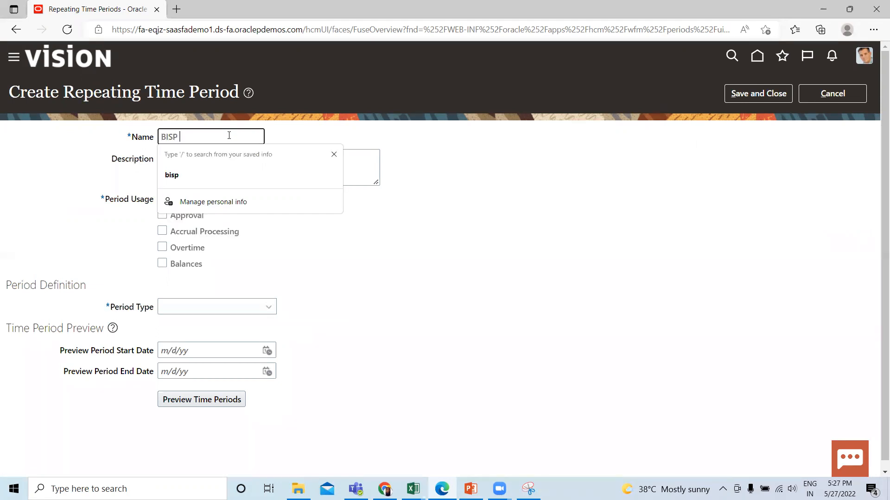
pyautogui.write(' Weekly Period')
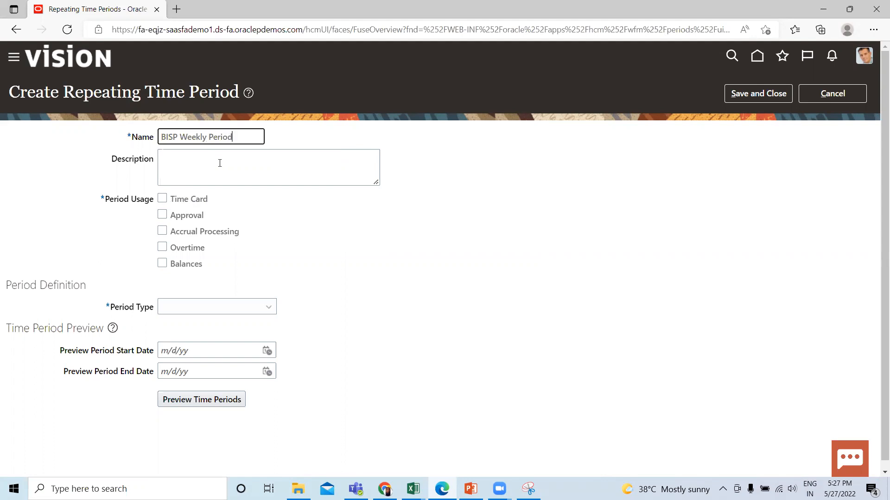
pyautogui.click(220, 163)
pyautogui.write('Repeating Time Period')
pyautogui.click(260, 226)
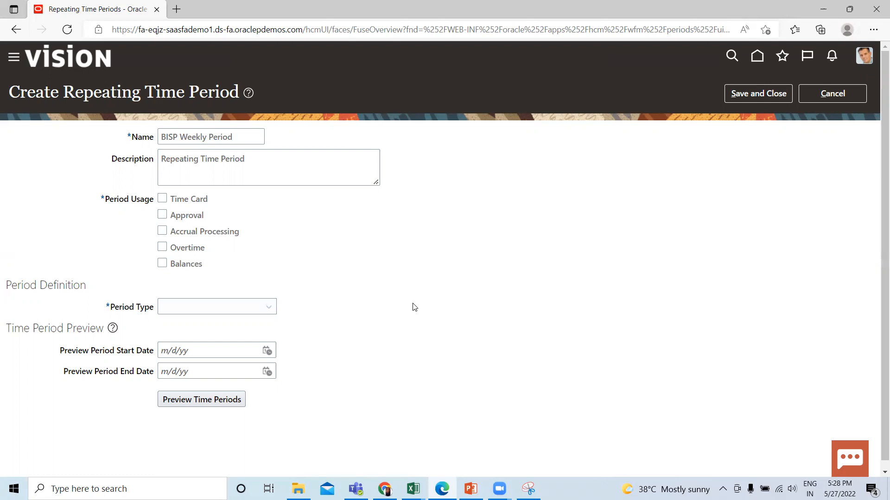
# Enable the period usages Time Card, Approval, Accrual Processing, Overtime and Balances
pyautogui.click(162, 198)
pyautogui.click(162, 215)
pyautogui.click(162, 232)
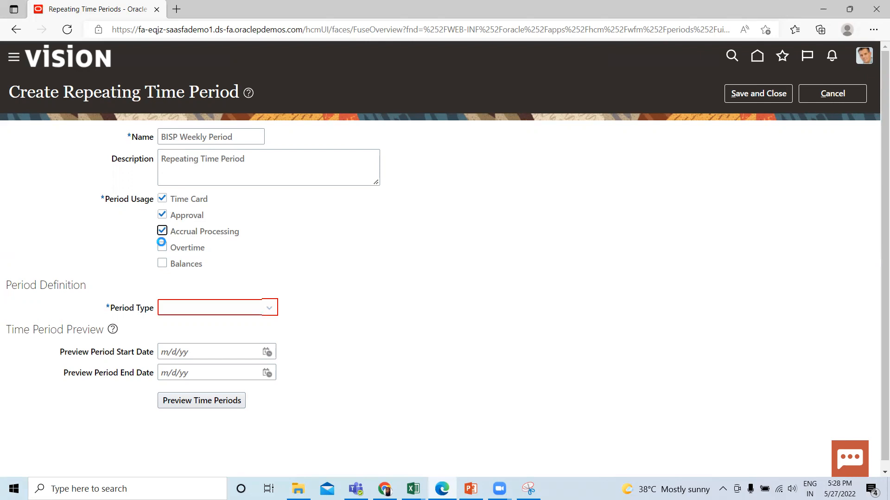
pyautogui.click(162, 247)
pyautogui.click(162, 264)
# Define the period type as Weekly with a Biweekly period length
pyautogui.click(269, 309)
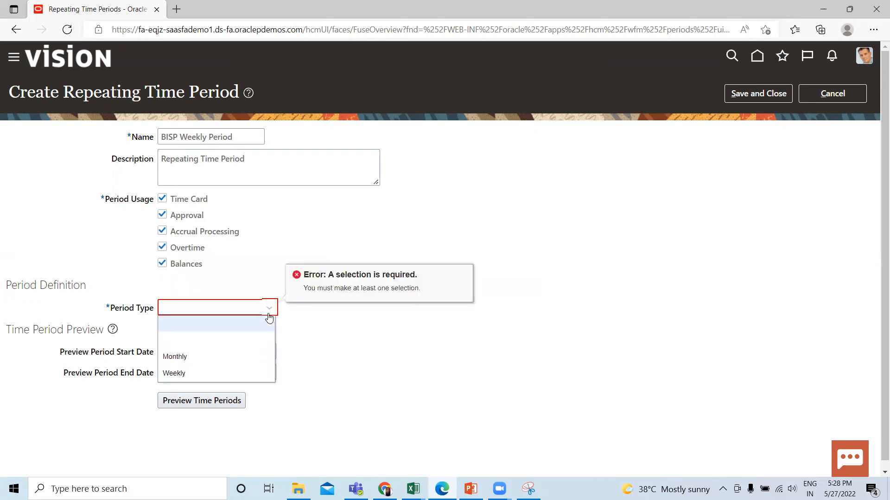
pyautogui.click(203, 373)
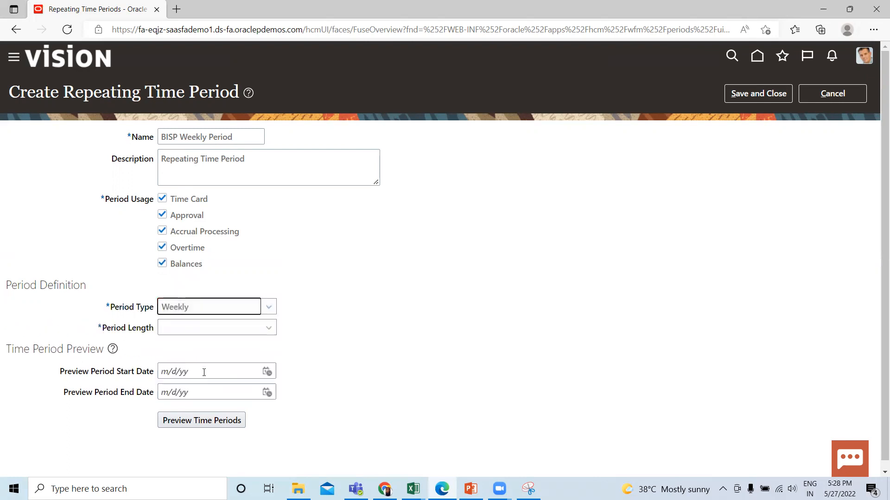
pyautogui.click(233, 329)
pyautogui.click(220, 357)
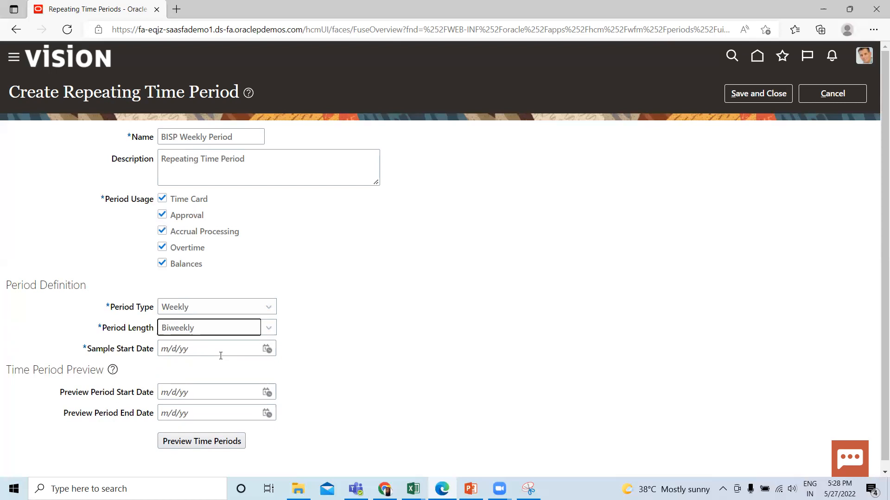
# Set the sample start date of the period definition to 1/5/22
pyautogui.click(267, 351)
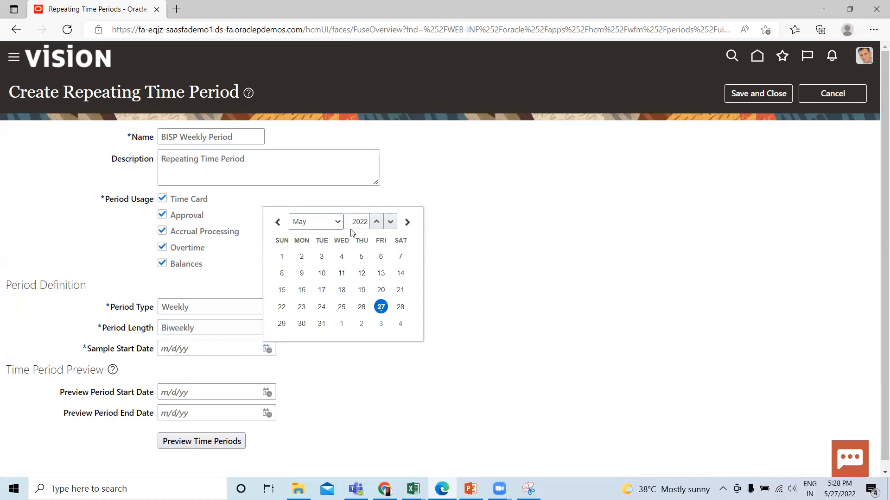
pyautogui.click(339, 224)
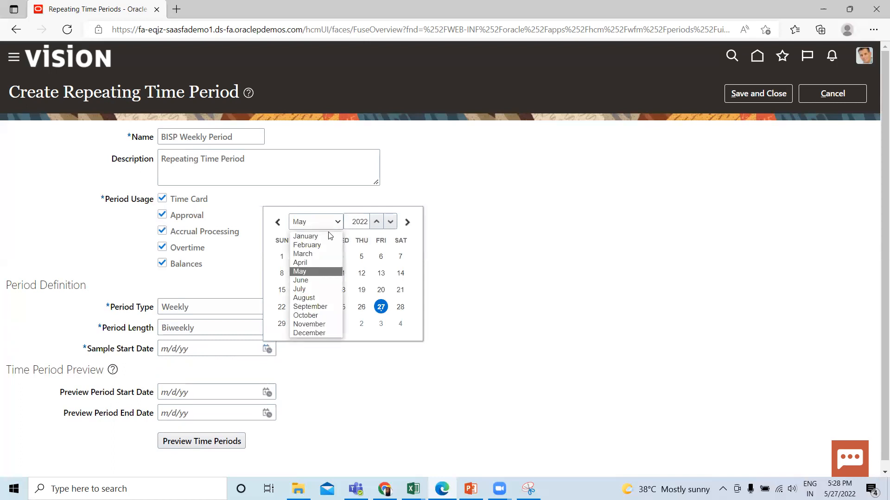
pyautogui.click(325, 237)
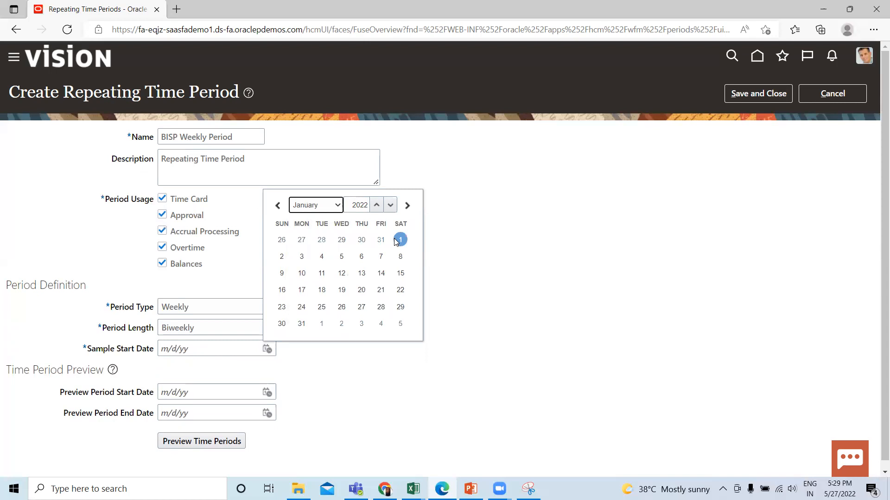
pyautogui.click(341, 257)
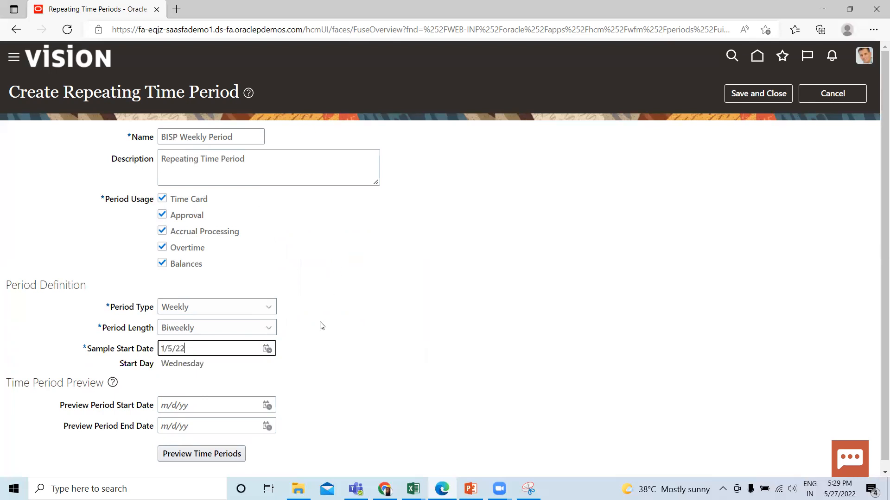
# Set the preview period start date to 1/1/22
pyautogui.scroll(-1, 320, 340)
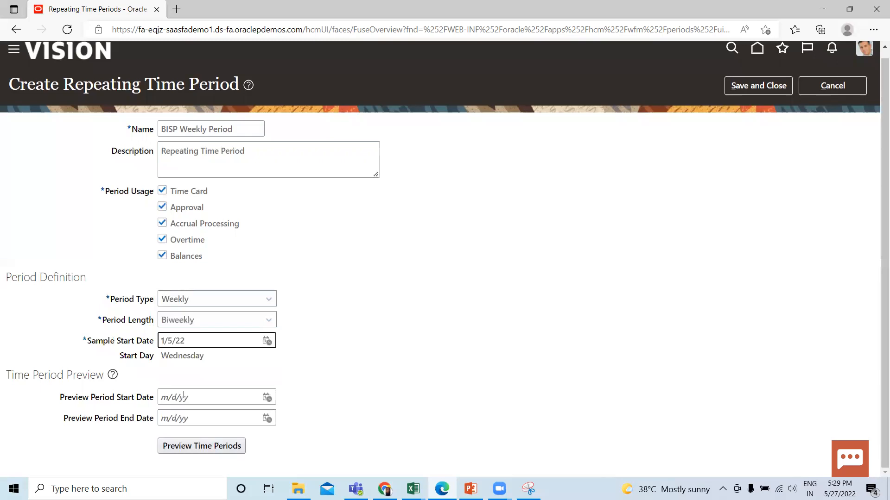
pyautogui.click(266, 398)
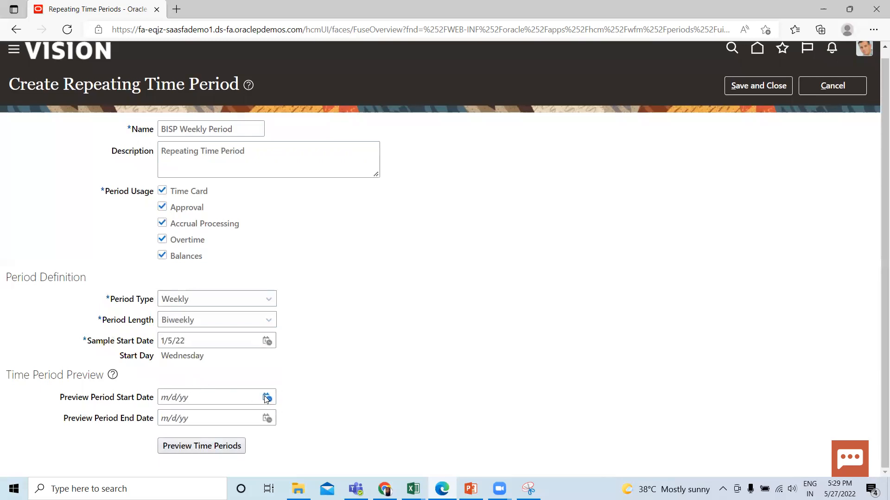
pyautogui.click(332, 275)
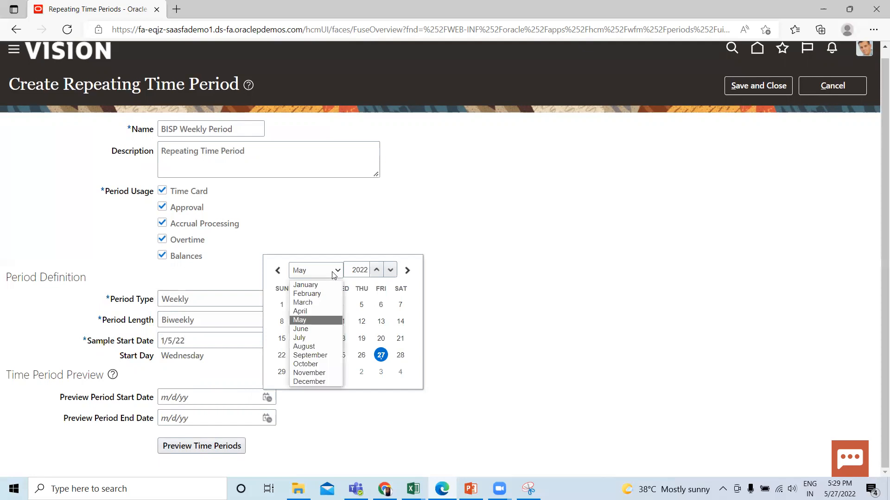
pyautogui.click(316, 285)
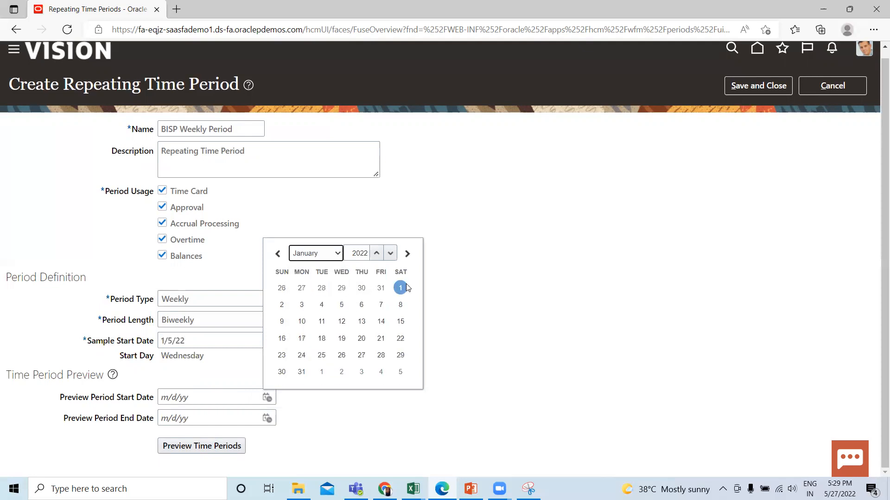
pyautogui.click(400, 288)
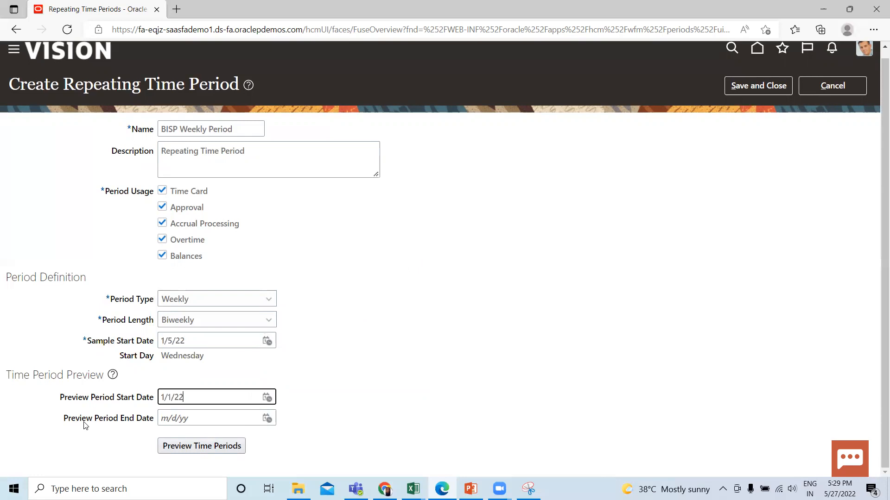
# Set the preview period end date to 12/5/22
pyautogui.click(267, 419)
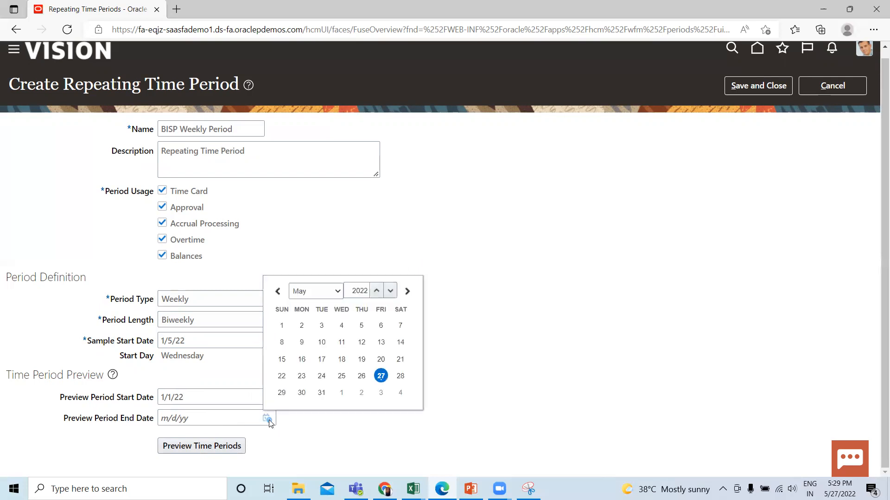
pyautogui.click(328, 291)
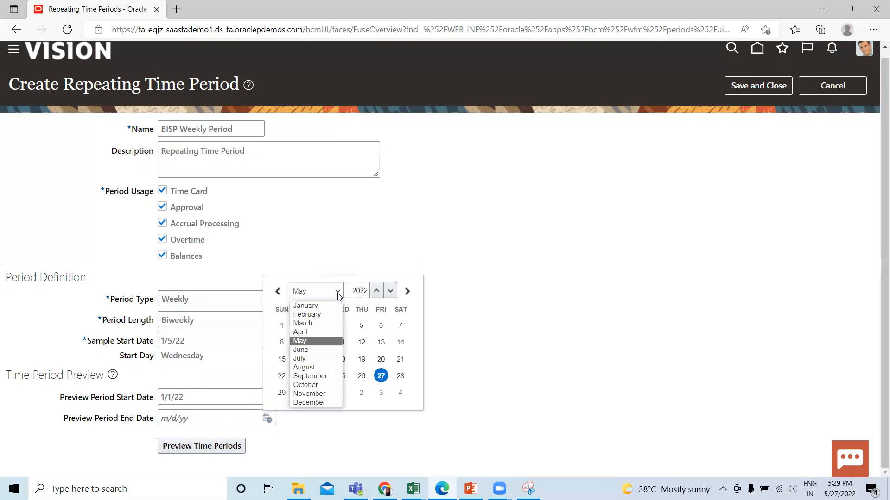
pyautogui.click(306, 402)
pyautogui.click(302, 342)
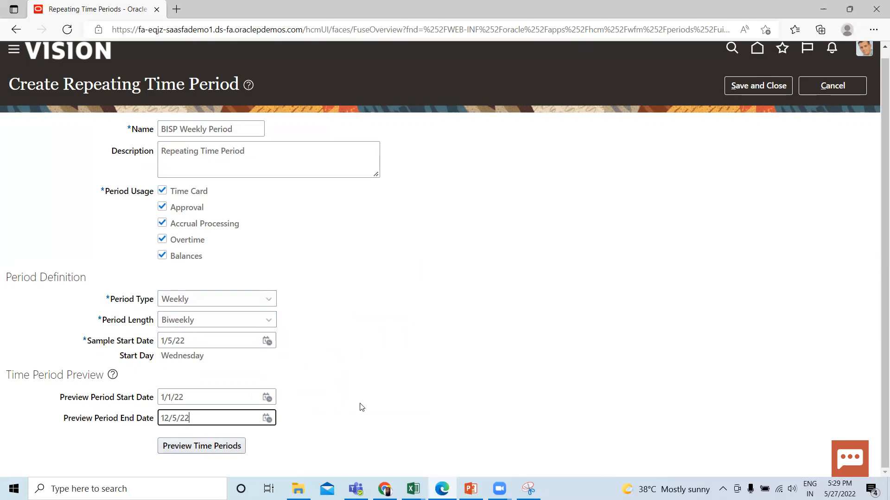
# Generate the time period preview and examine the start and end dates of the generated periods
pyautogui.scroll(1, 362, 409)
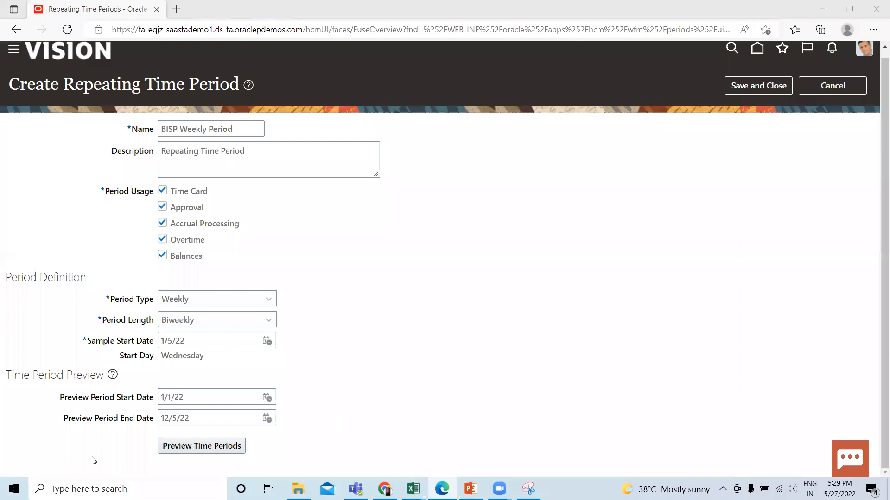
pyautogui.click(202, 447)
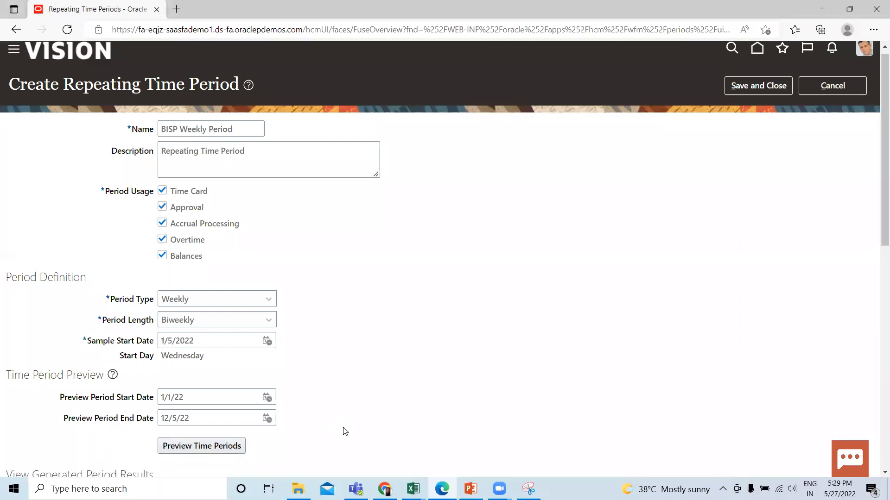
pyautogui.scroll(-4, 346, 428)
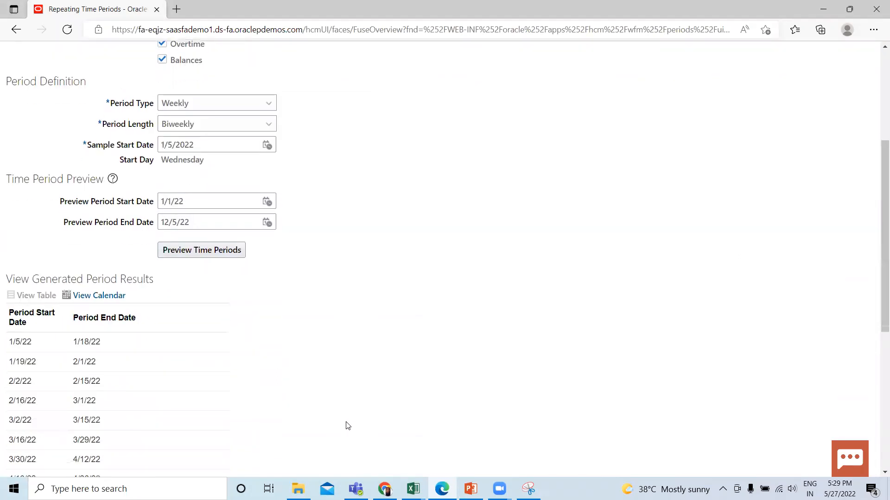
pyautogui.scroll(-1, 348, 425)
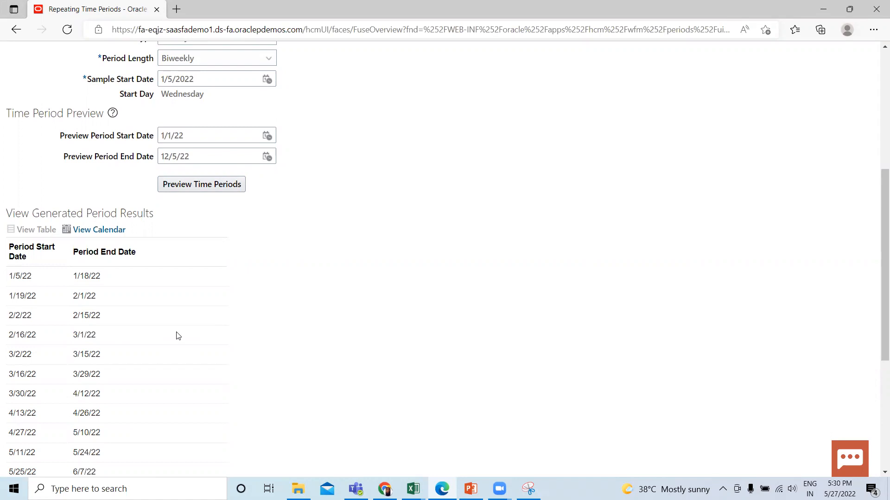
pyautogui.scroll(-5, 178, 335)
pyautogui.scroll(10, 178, 335)
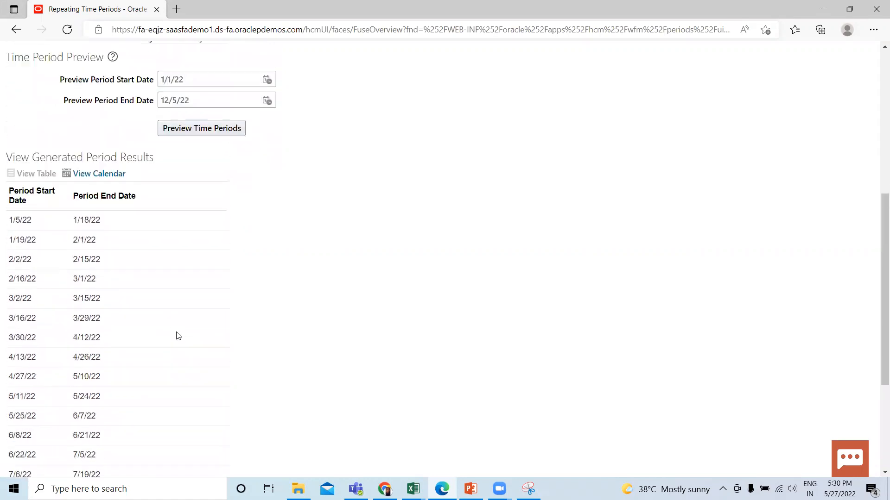
pyautogui.scroll(1, 179, 336)
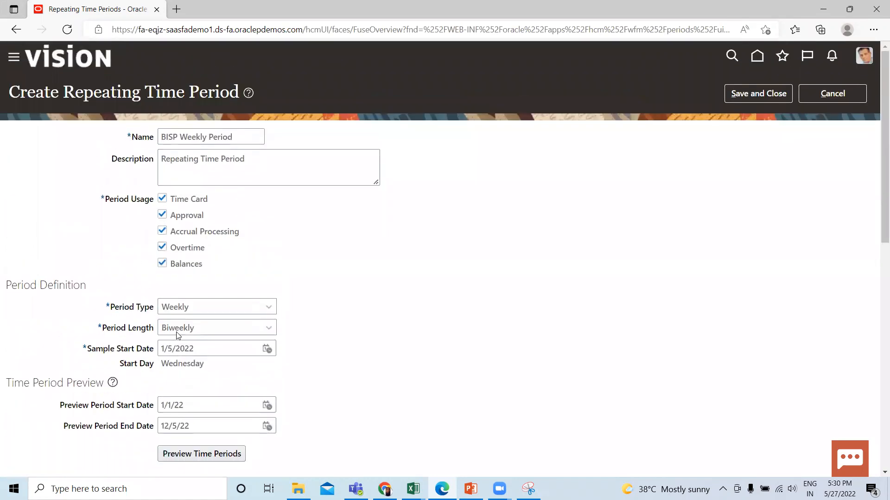
# Save and close the repeating time period, then return from the list to the home page
pyautogui.click(761, 94)
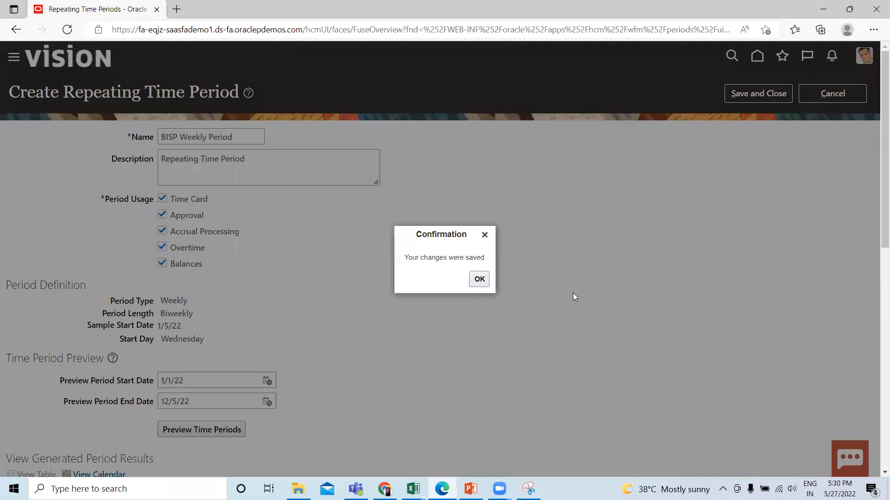
pyautogui.click(481, 279)
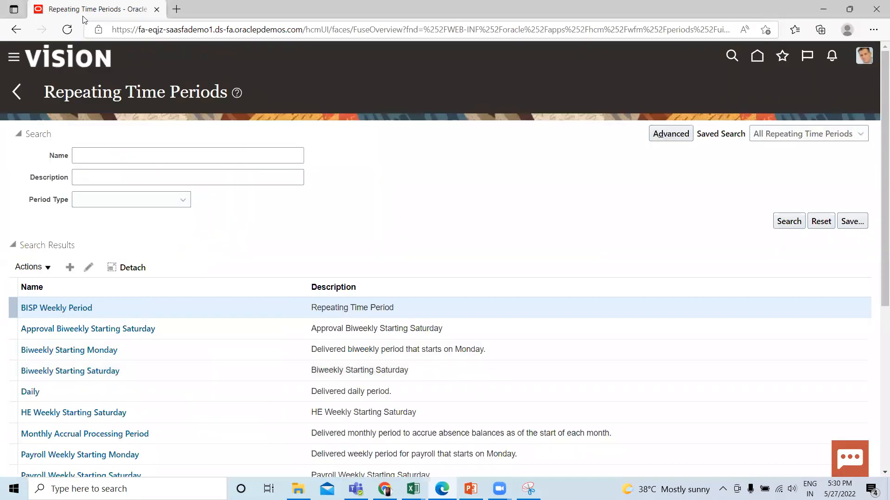
pyautogui.click(17, 94)
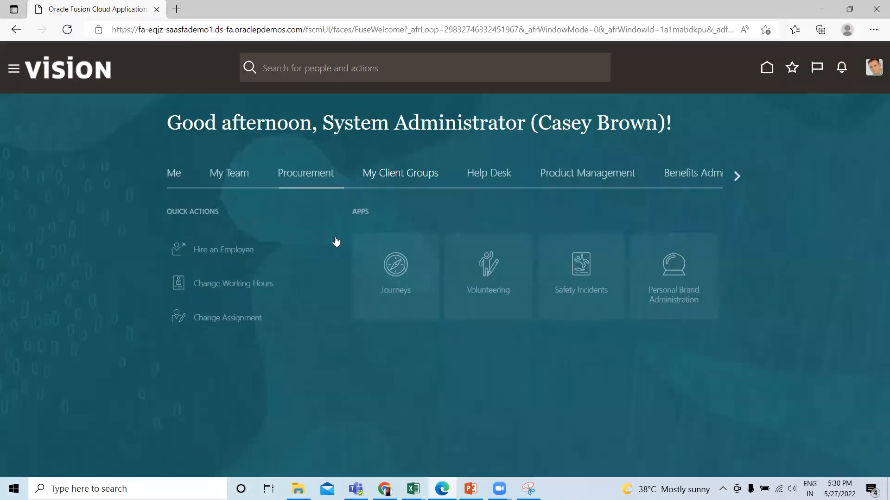
# Find the Absences section among all My Client Groups actions using the search text "abse" and open Absence Plans
pyautogui.click(180, 430)
pyautogui.hotkey('ctrl', 'f')
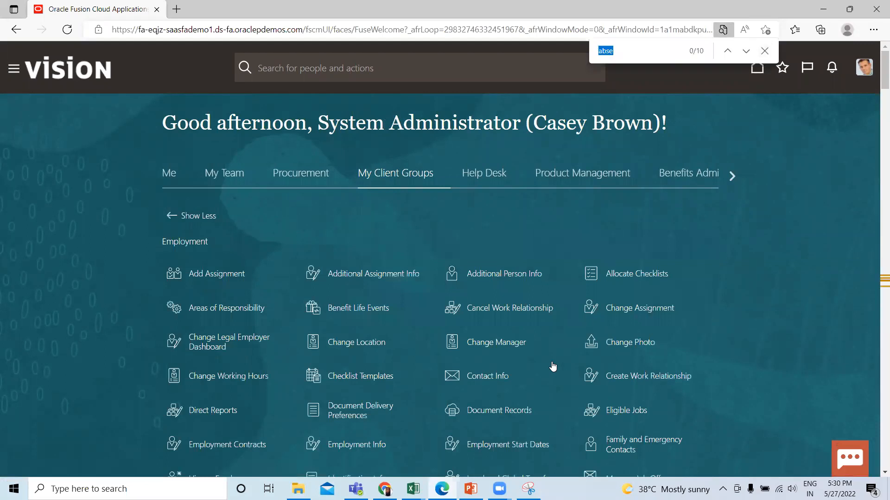
pyautogui.press('Return')
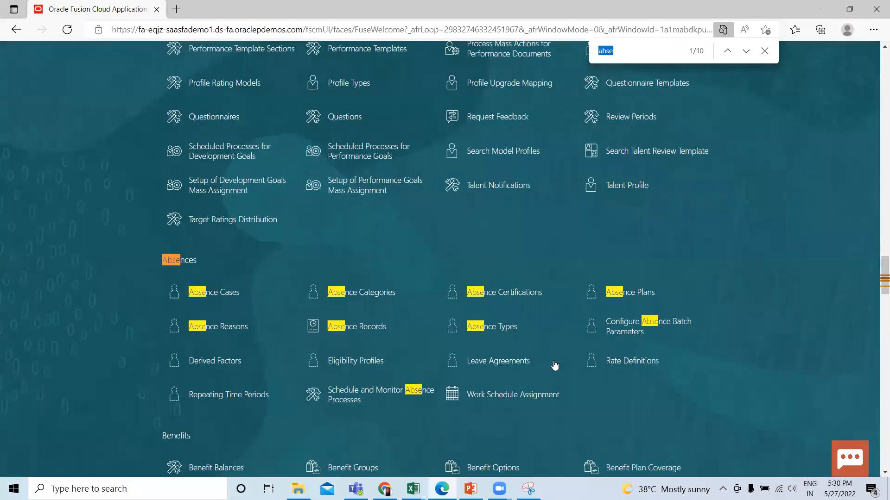
pyautogui.click(764, 51)
pyautogui.click(623, 292)
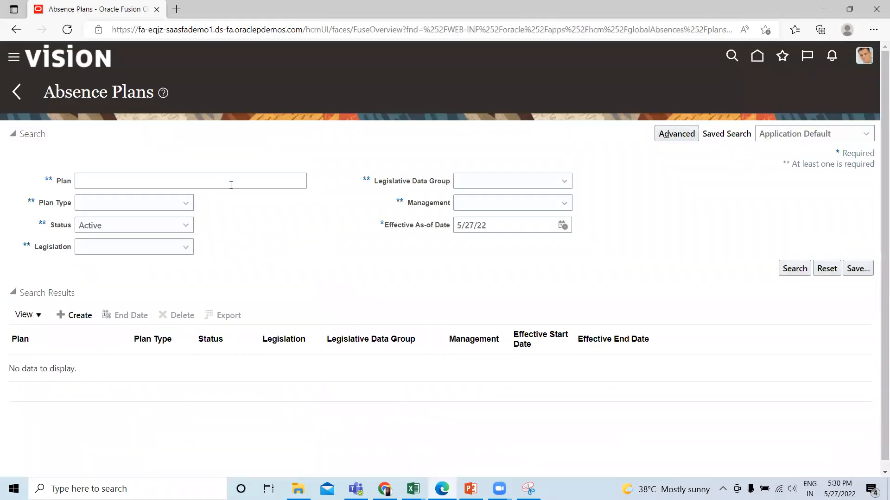
# Search the absence plans for "bisp" and open BISP Vacation Accrual Plan
pyautogui.click(244, 180)
pyautogui.write('bisp')
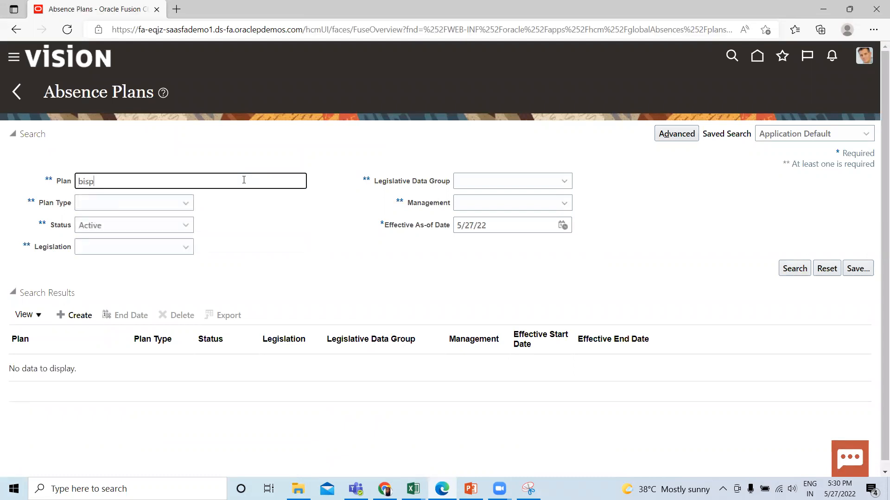
pyautogui.press('Return')
pyautogui.click(788, 272)
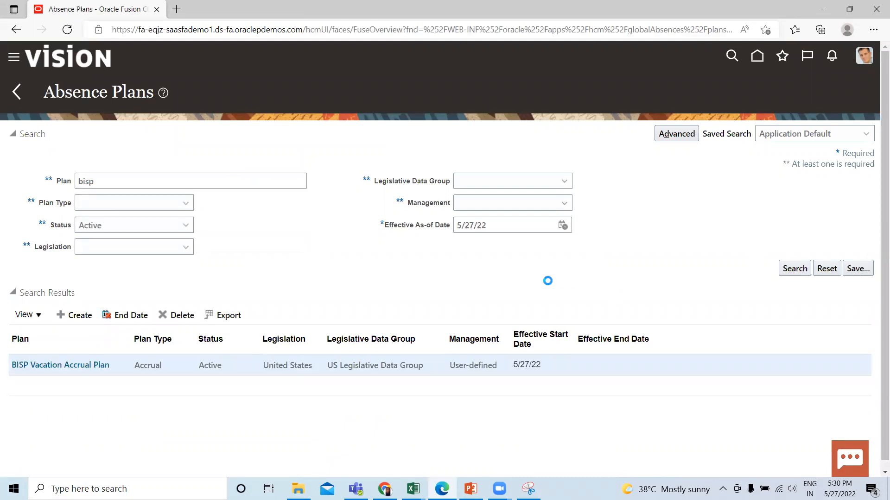
pyautogui.click(35, 370)
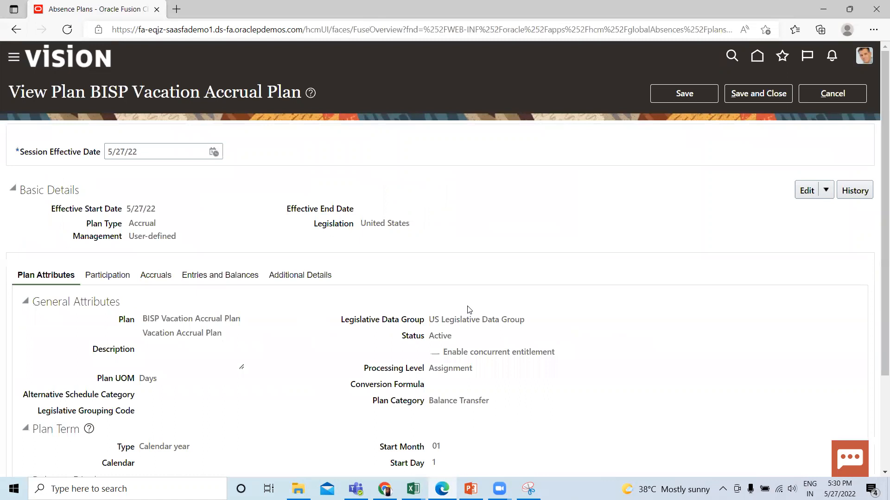
# Open the plan's accrual attributes for update and examine the Balance Frequency Source setting
pyautogui.click(160, 275)
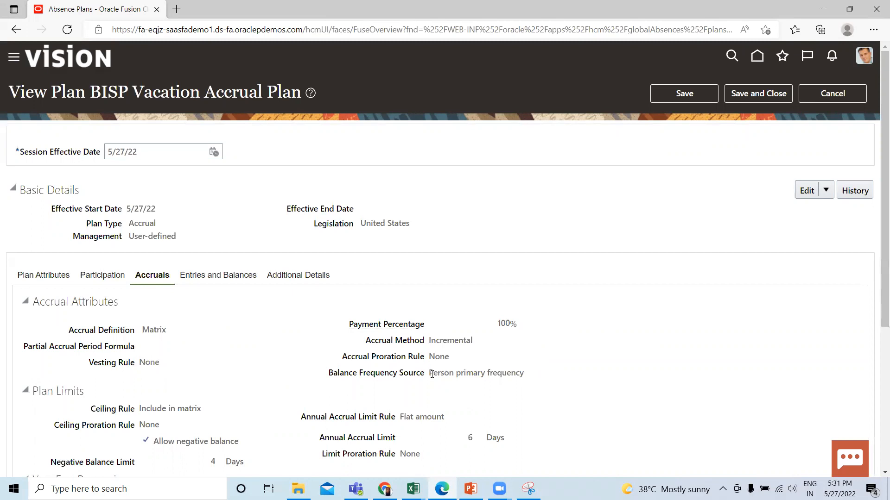
pyautogui.click(826, 191)
pyautogui.click(820, 211)
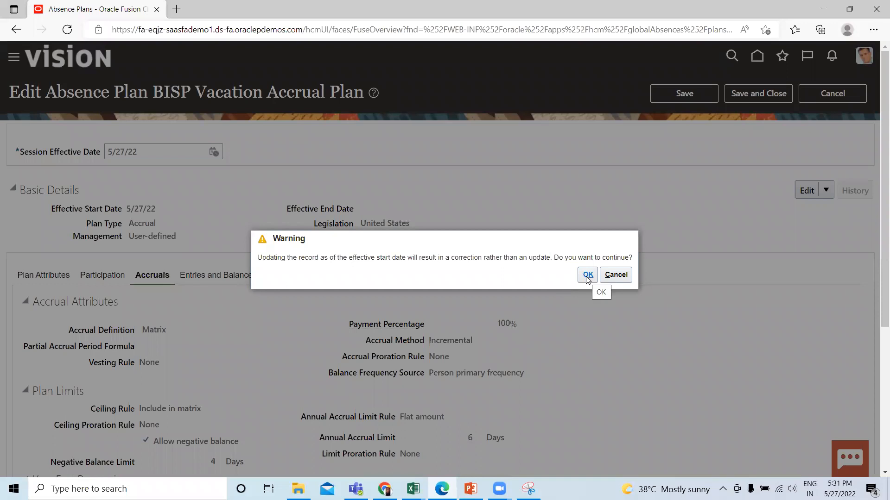
pyautogui.click(587, 275)
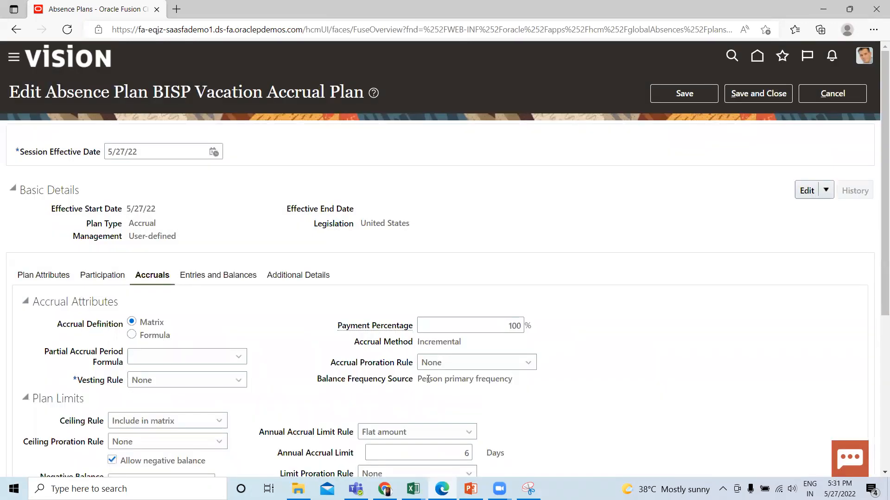
pyautogui.moveTo(421, 379); pyautogui.dragTo(525, 384)
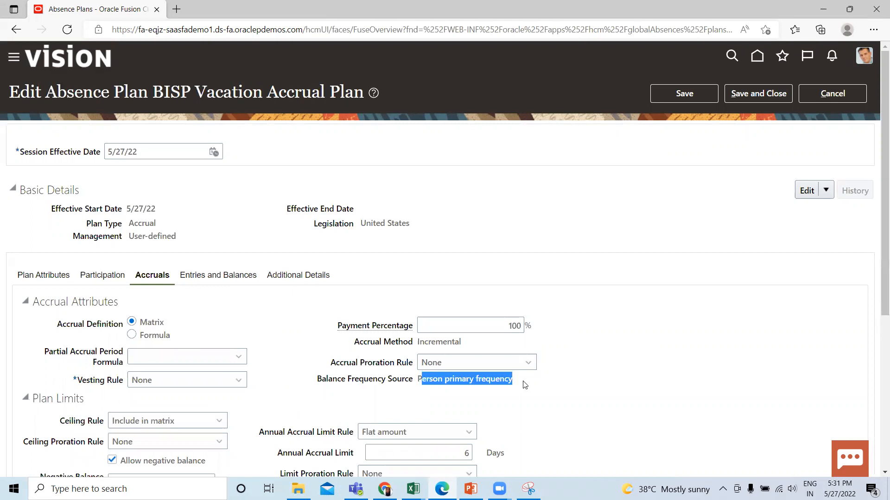
pyautogui.click(628, 366)
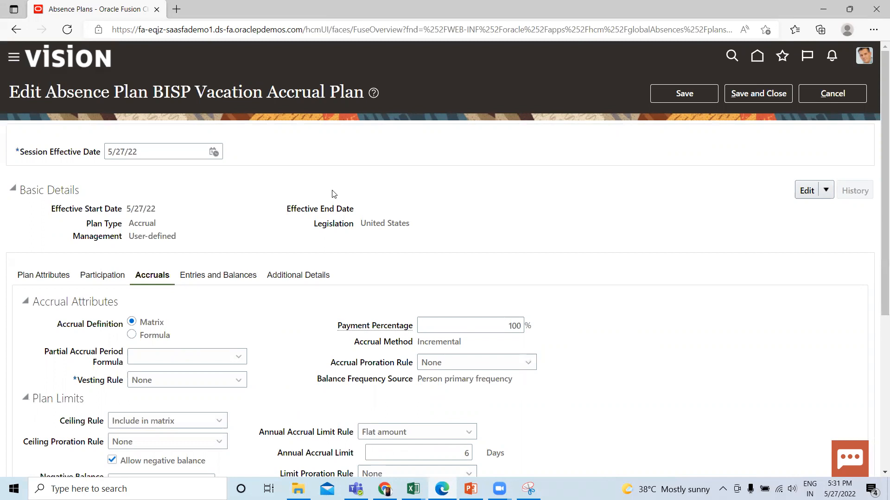
# Look over the remaining accrual settings, then cancel editing the absence plan and discard the unsaved update
pyautogui.scroll(-2, 636, 190)
pyautogui.scroll(2, 675, 182)
pyautogui.click(815, 96)
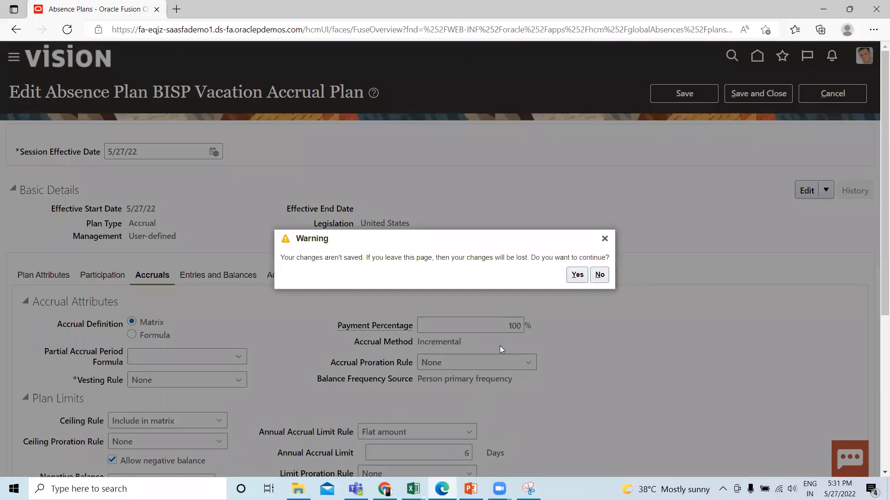
pyautogui.click(578, 276)
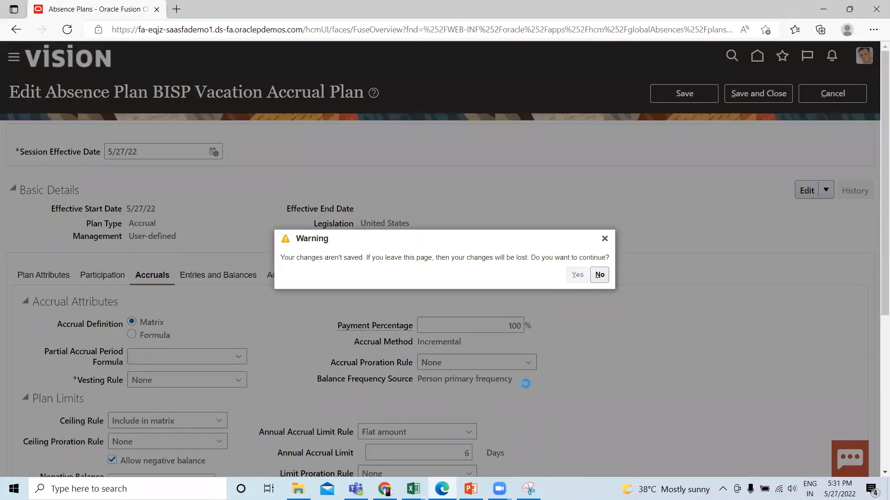